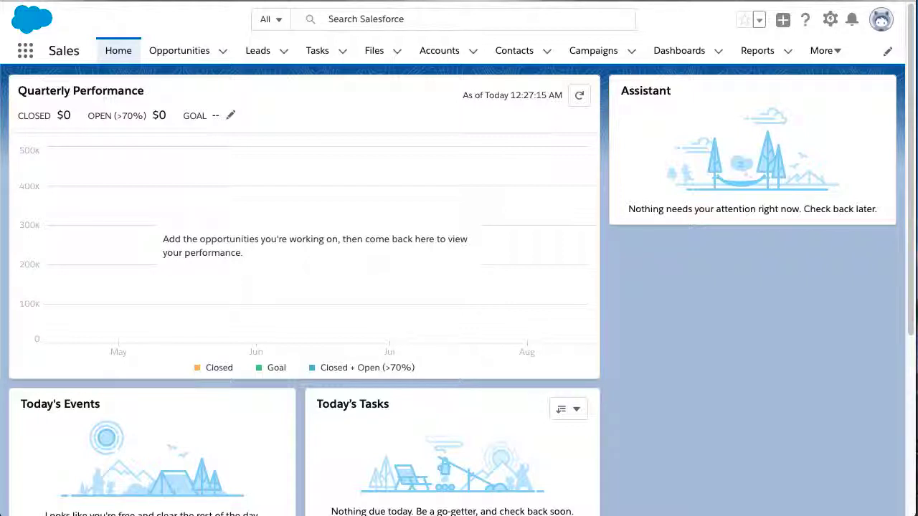
# Step: Open the Emma Standard app and start a new import in the Import Wizard
pyautogui.click(25, 51)
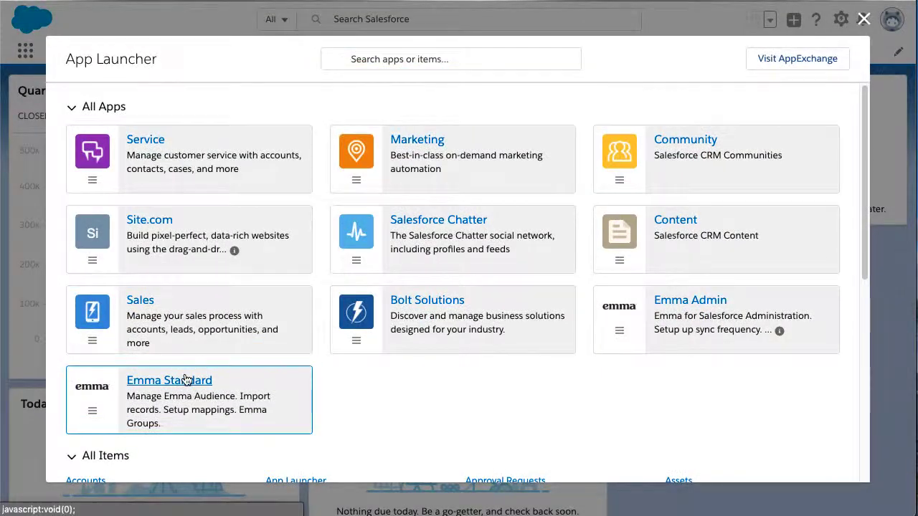
pyautogui.click(185, 380)
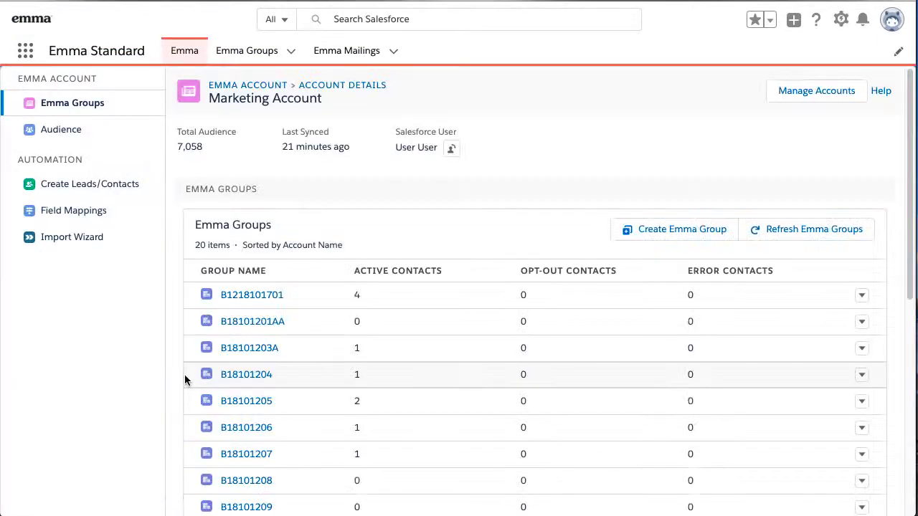
pyautogui.click(95, 244)
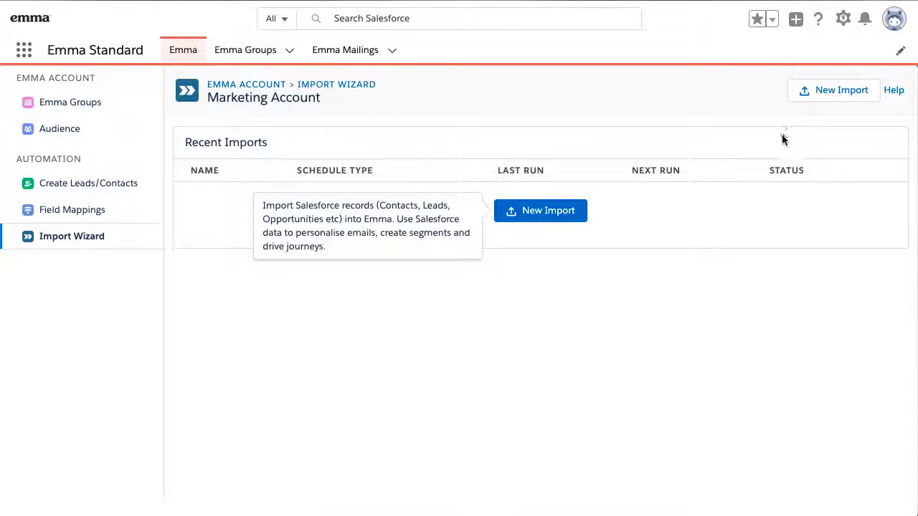
pyautogui.click(572, 210)
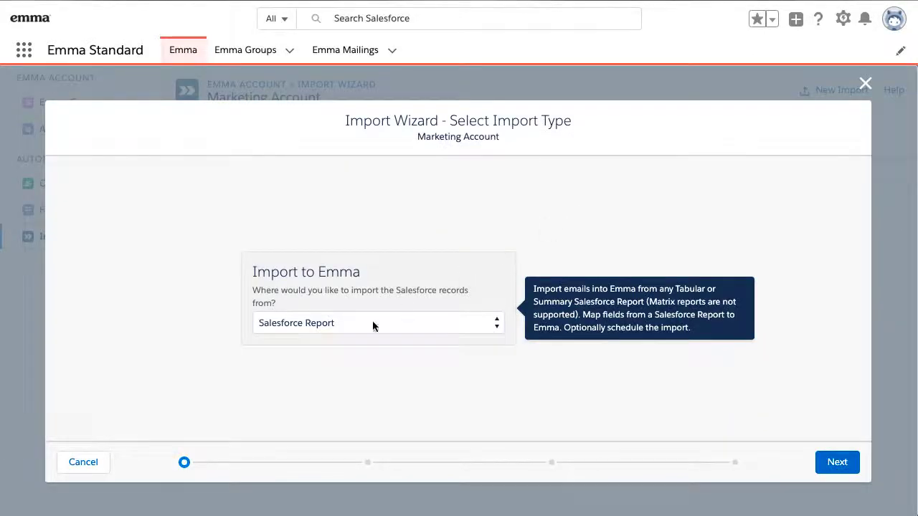
# Step: Choose a Salesforce list view as the source of the records and continue to the list view selection
pyautogui.click(416, 325)
pyautogui.click(415, 309)
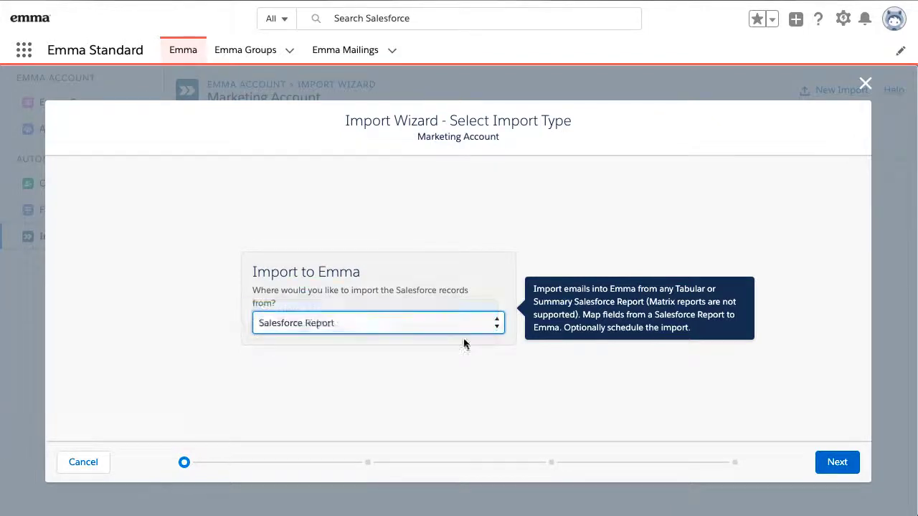
pyautogui.click(839, 462)
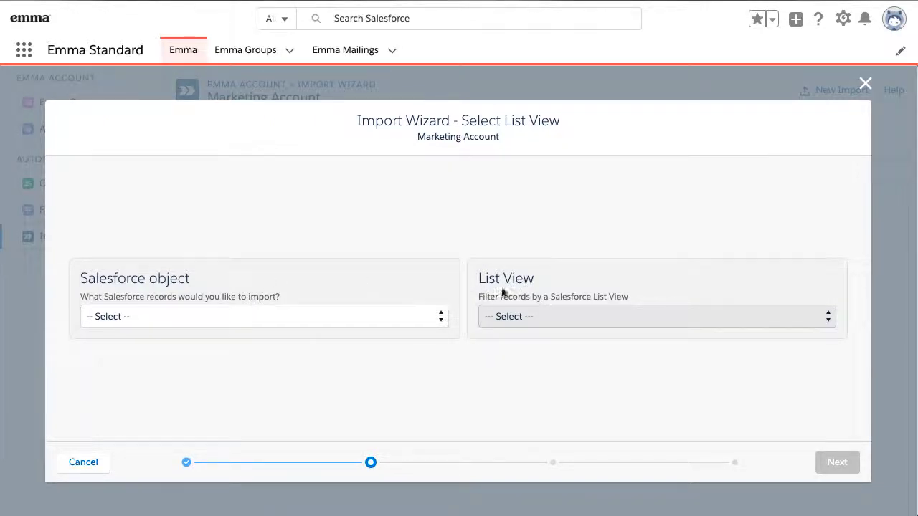
# Step: Select Lead as the Salesforce object with the All Open Leads list view, and continue to field mapping
pyautogui.click(338, 313)
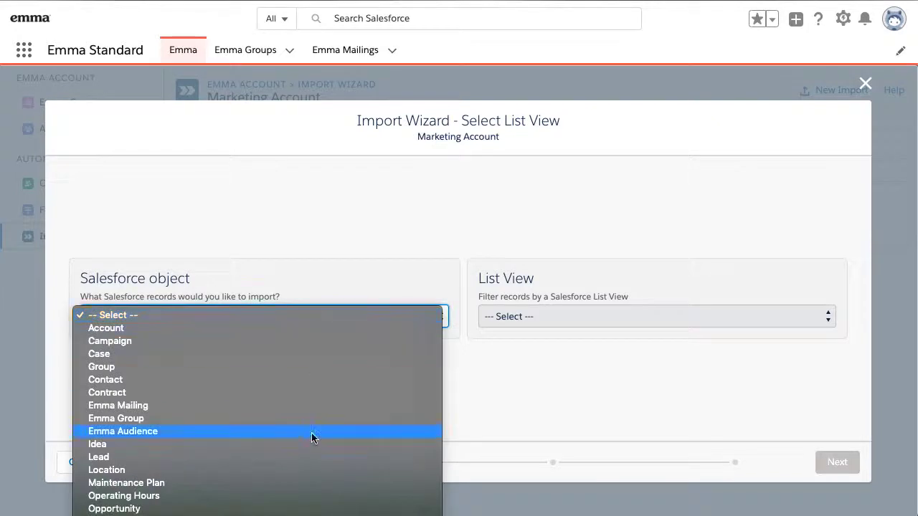
pyautogui.click(320, 457)
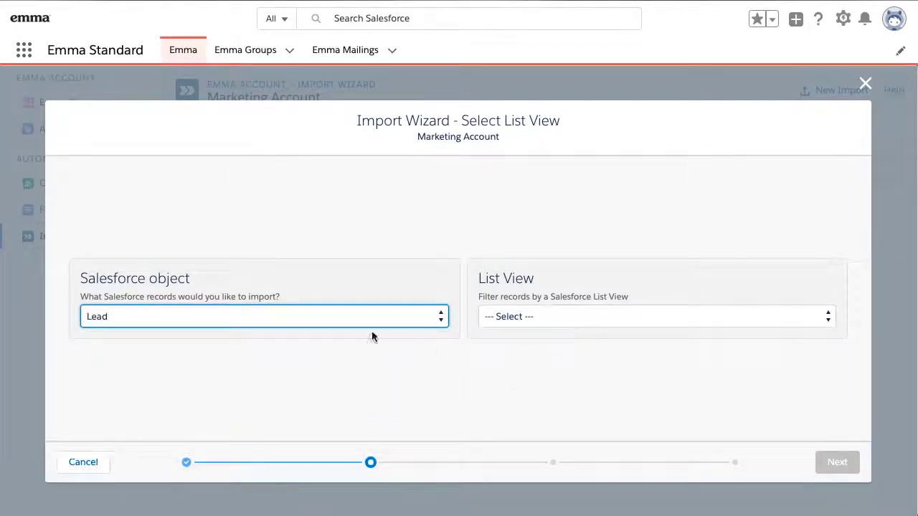
pyautogui.click(332, 320)
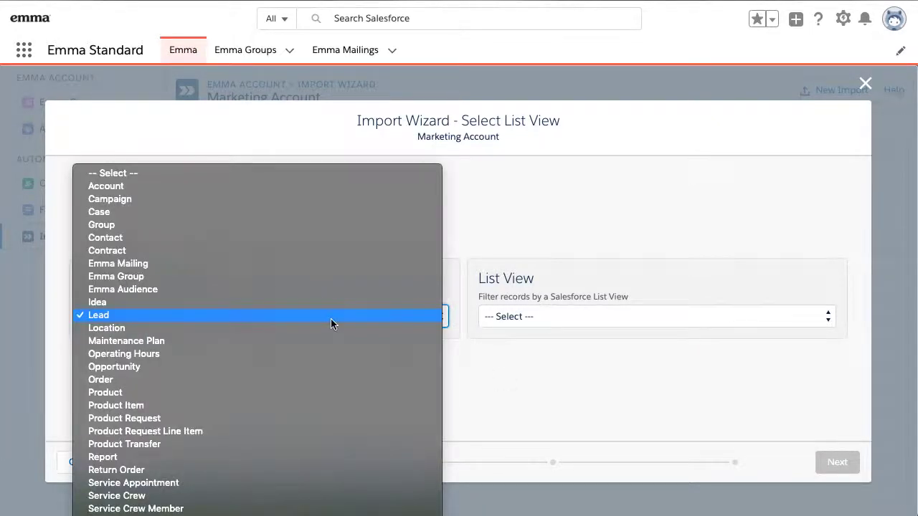
pyautogui.click(657, 293)
pyautogui.click(622, 316)
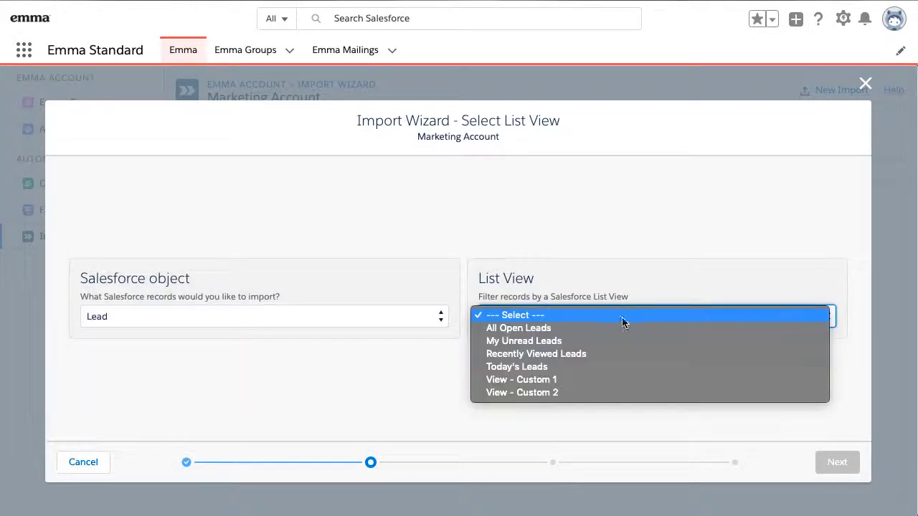
pyautogui.click(621, 327)
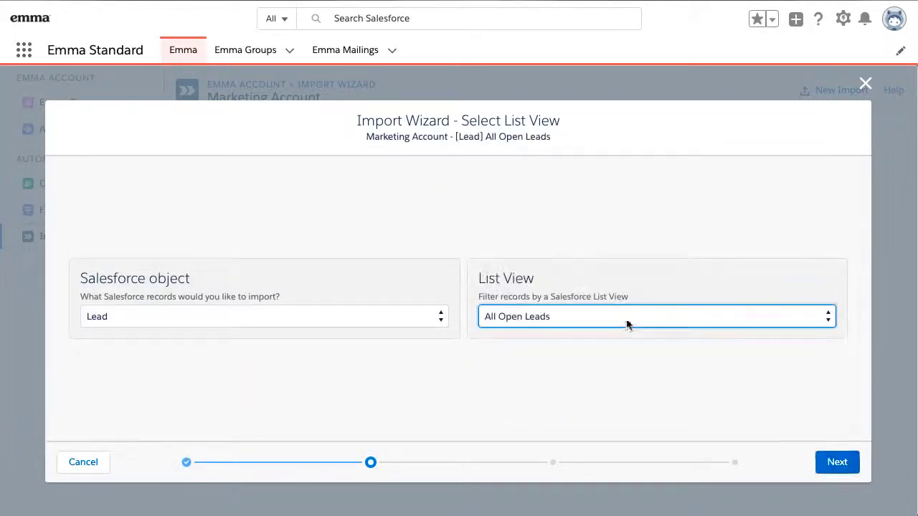
pyautogui.click(831, 461)
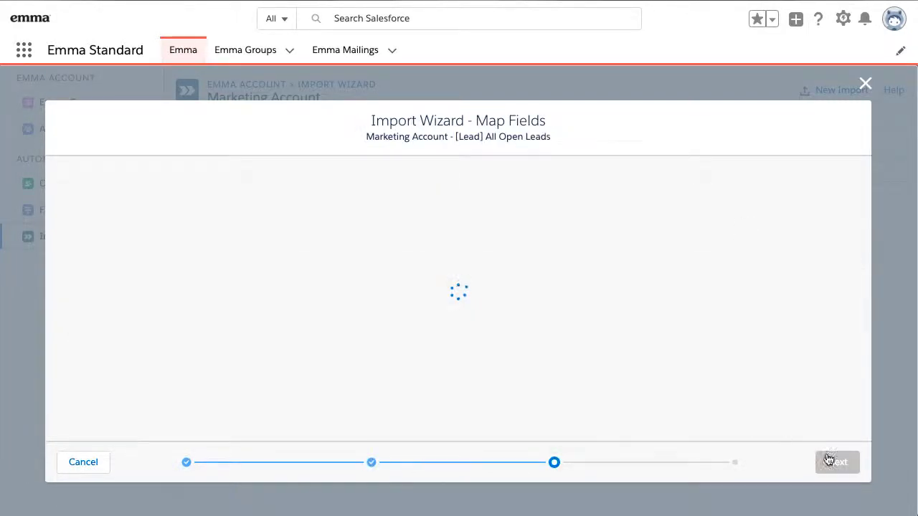
# Step: Map the Salesforce First Name and Last Name fields to Emma's First Name and Last Name
pyautogui.scroll(-1, 654, 302)
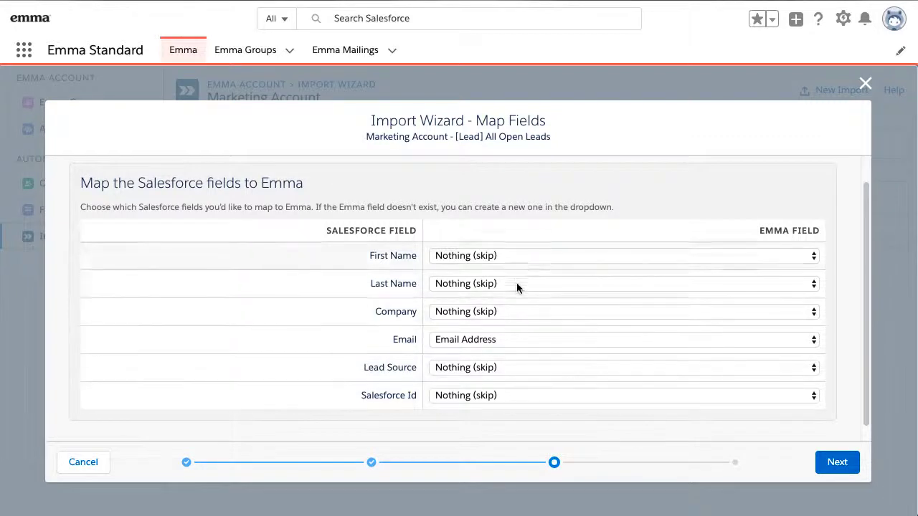
pyautogui.click(536, 255)
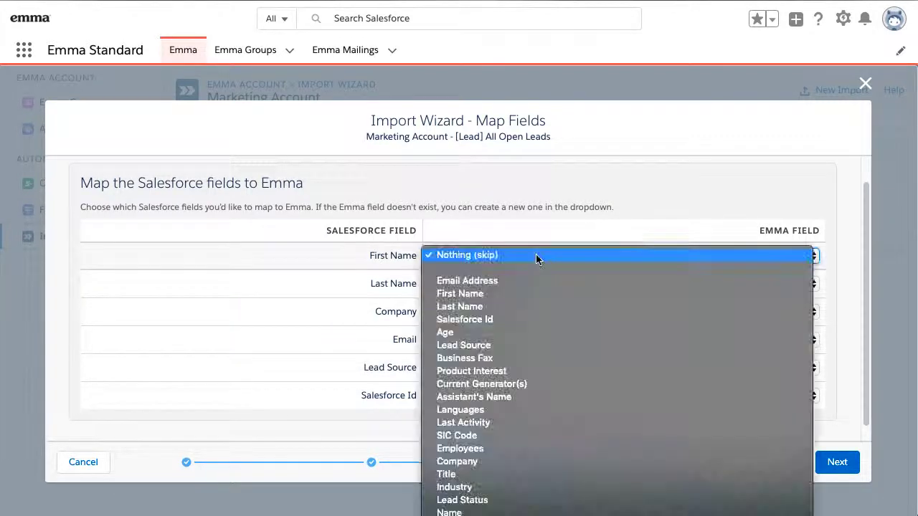
pyautogui.click(527, 293)
pyautogui.click(508, 283)
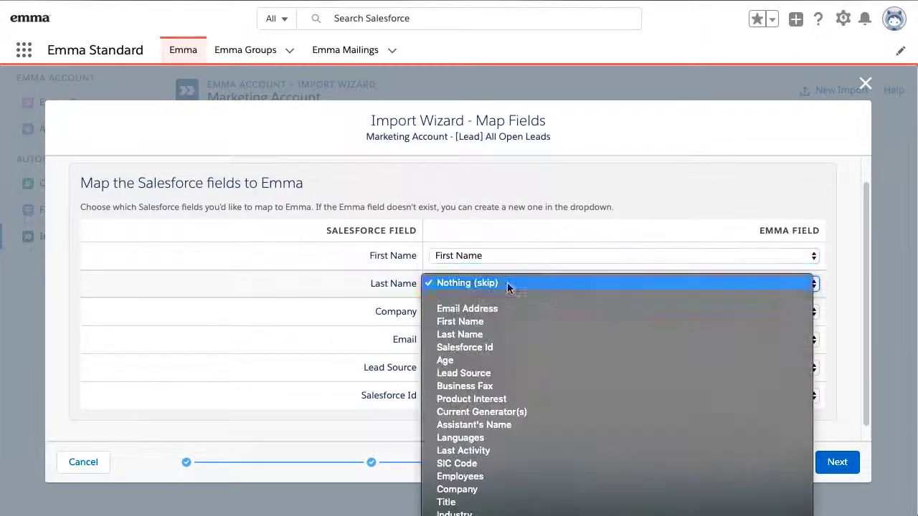
pyautogui.click(502, 334)
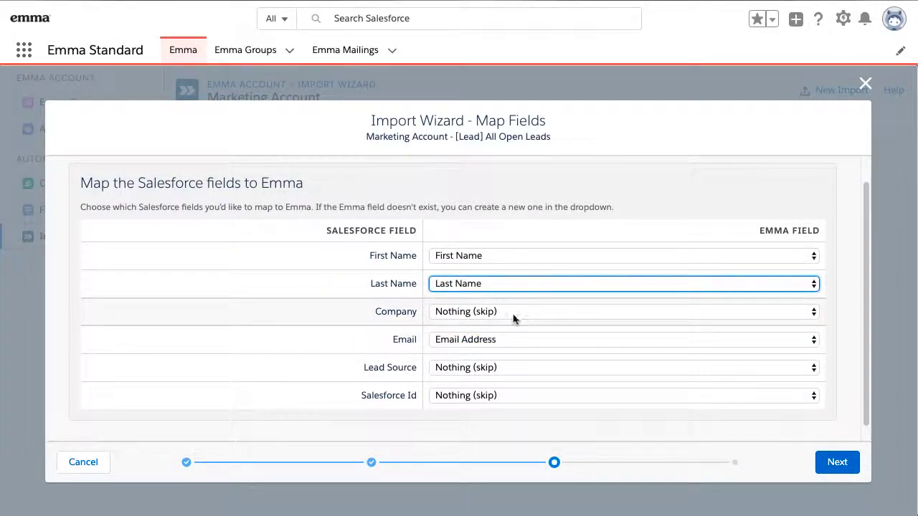
# Step: Map the Company field to a new Emma text field named Account
pyautogui.click(512, 313)
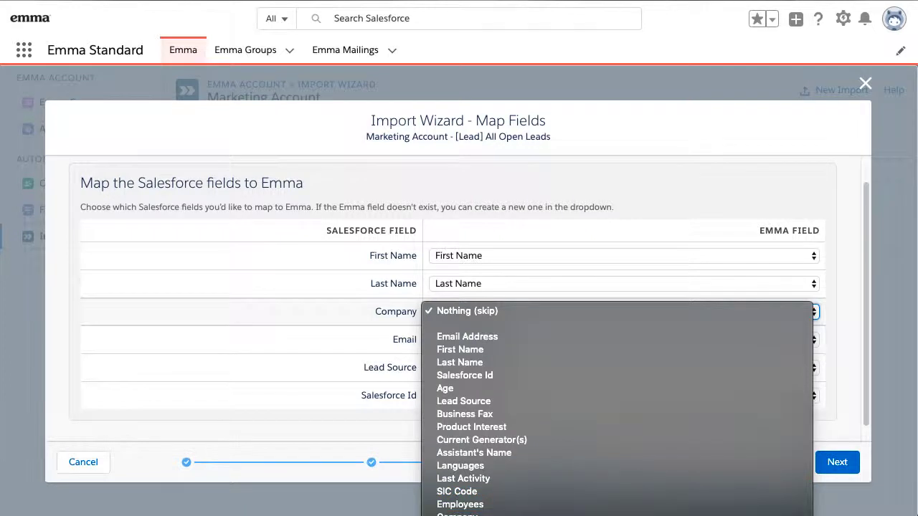
pyautogui.click(502, 447)
pyautogui.click(458, 334)
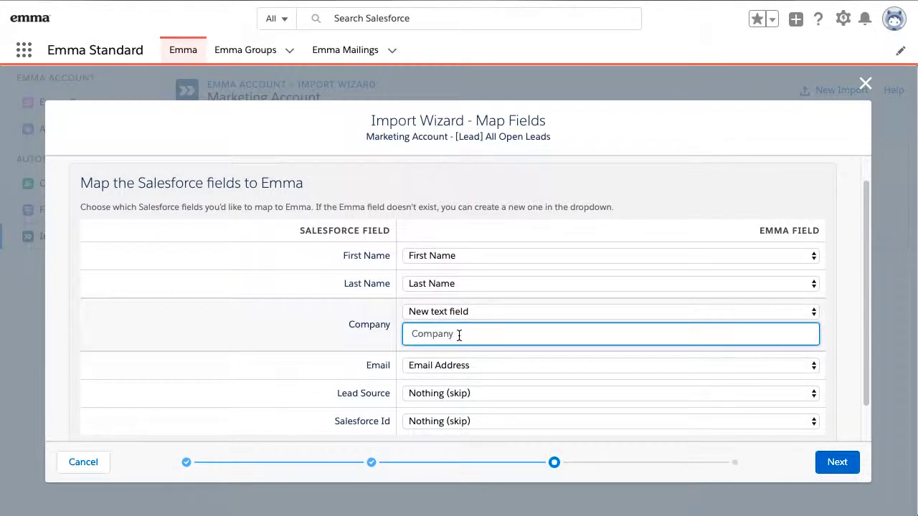
pyautogui.write('Account')
# Step: Map Lead Source and Salesforce Id to the Emma fields of the same names, and continue to the run settings
pyautogui.scroll(-1, 547, 373)
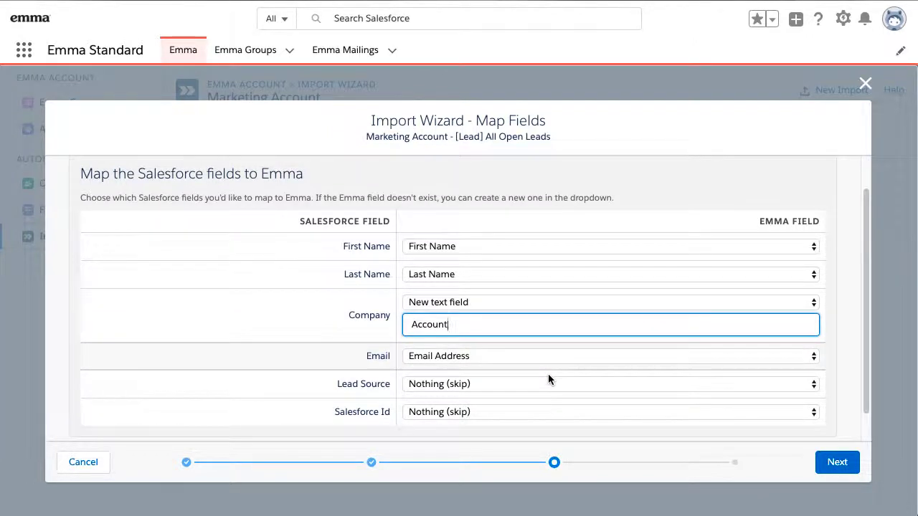
pyautogui.click(548, 379)
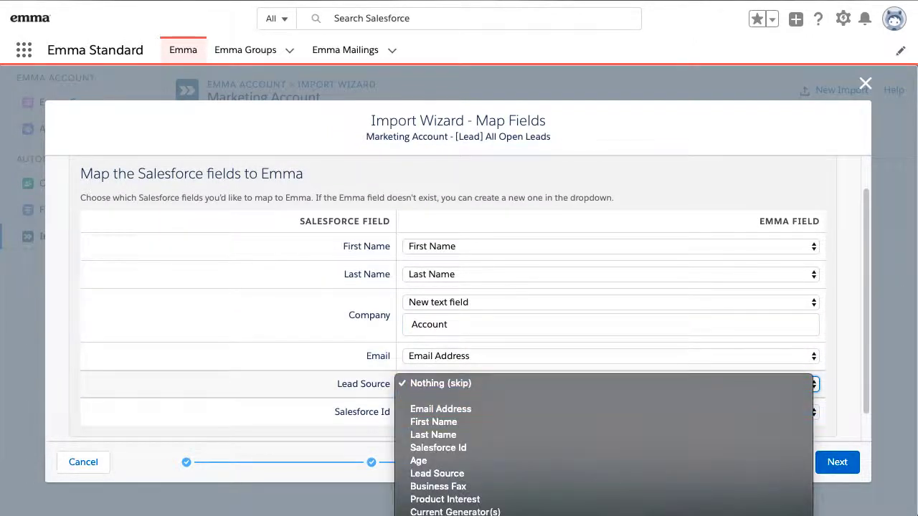
pyautogui.click(484, 475)
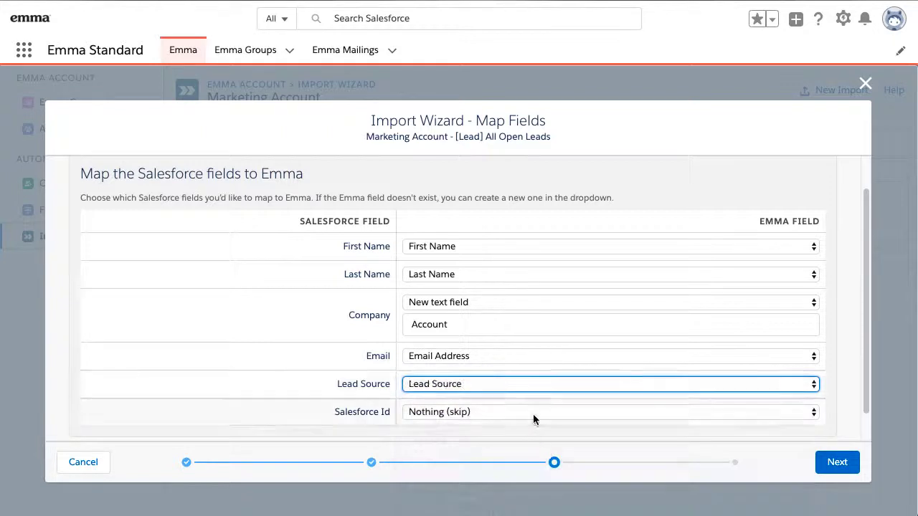
pyautogui.click(533, 414)
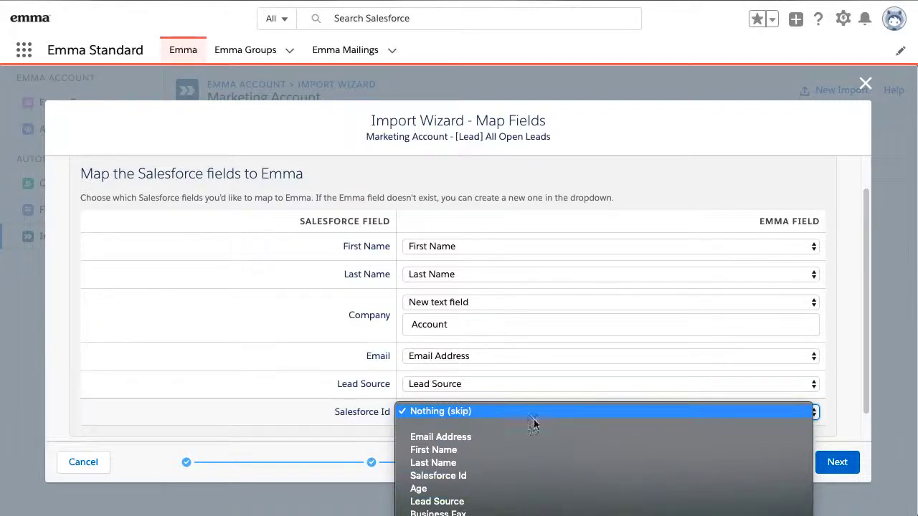
pyautogui.click(502, 475)
pyautogui.click(858, 462)
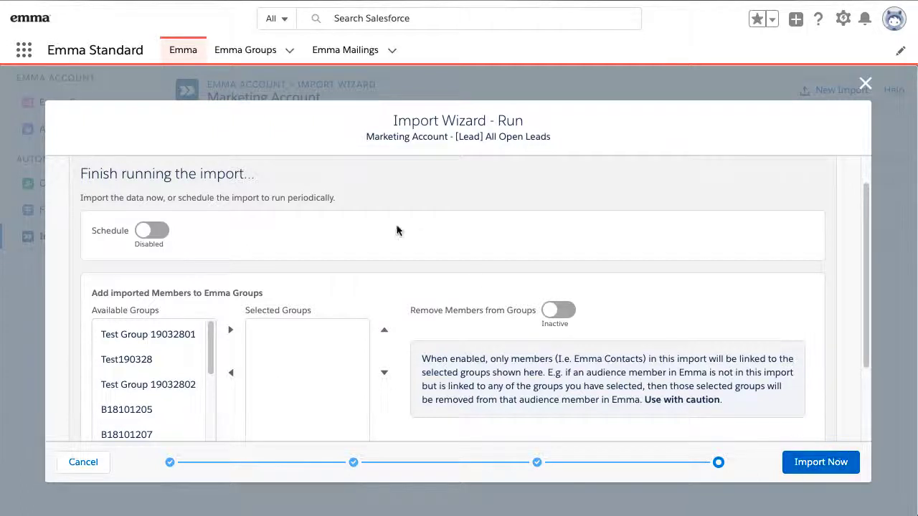
# Step: Enable the import schedule and set it to run Monday through Friday
pyautogui.click(165, 235)
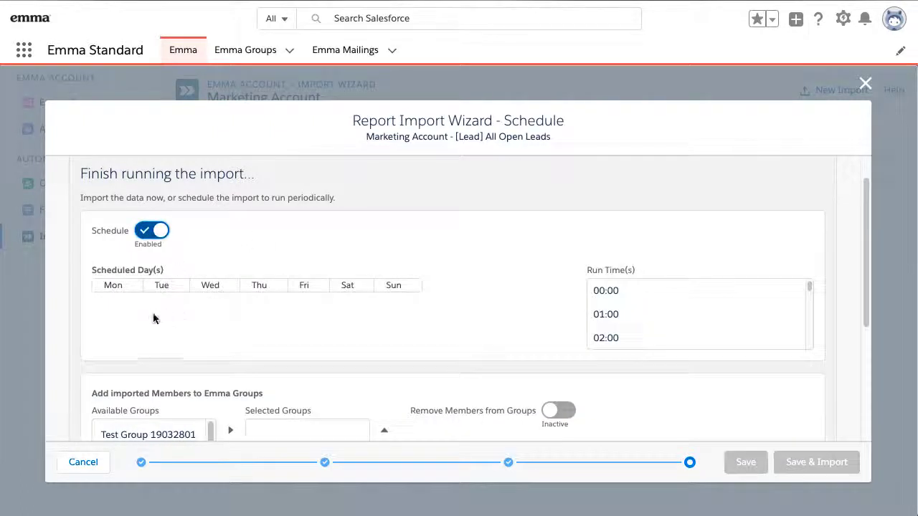
pyautogui.click(119, 290)
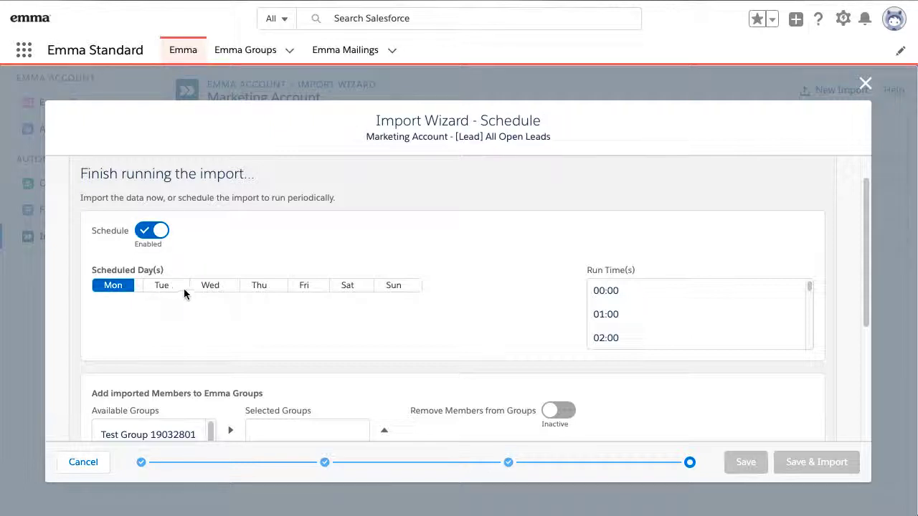
pyautogui.click(176, 289)
pyautogui.click(222, 288)
pyautogui.click(266, 288)
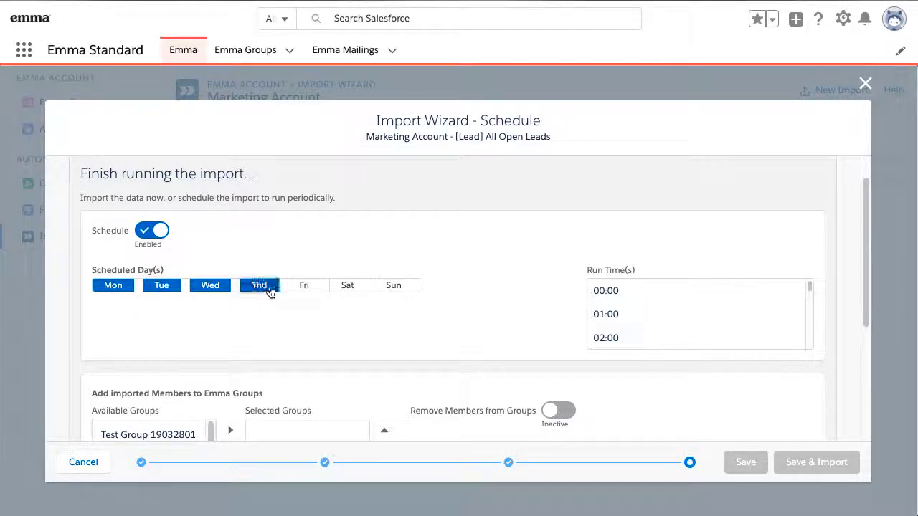
pyautogui.click(306, 287)
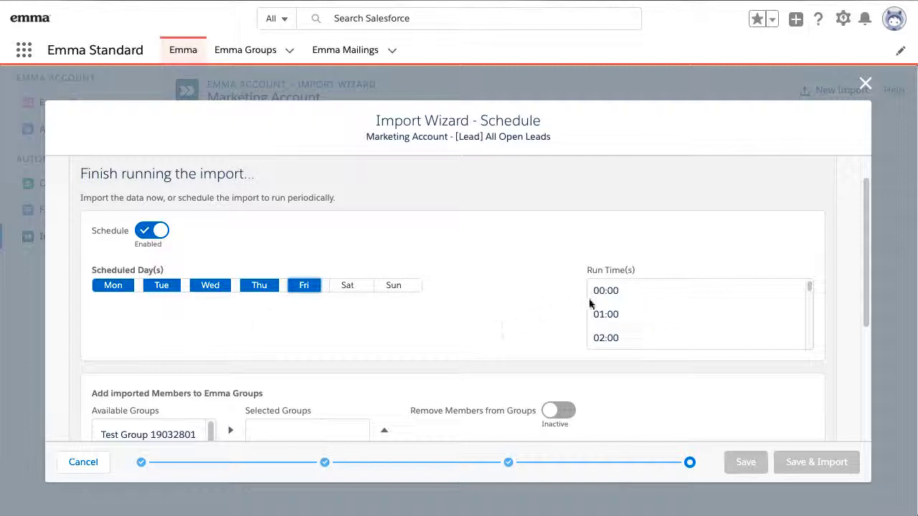
# Step: Set the scheduled import's run time to 00:00
pyautogui.click(681, 292)
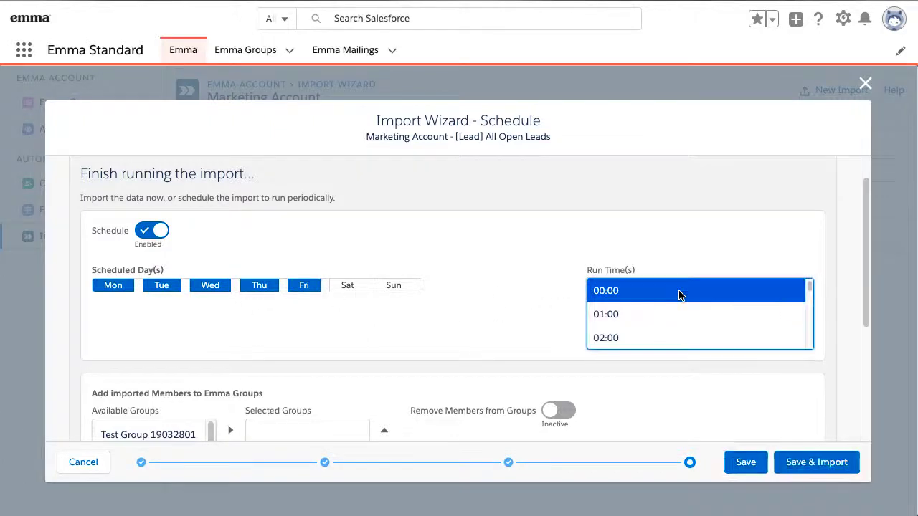
pyautogui.click(674, 313)
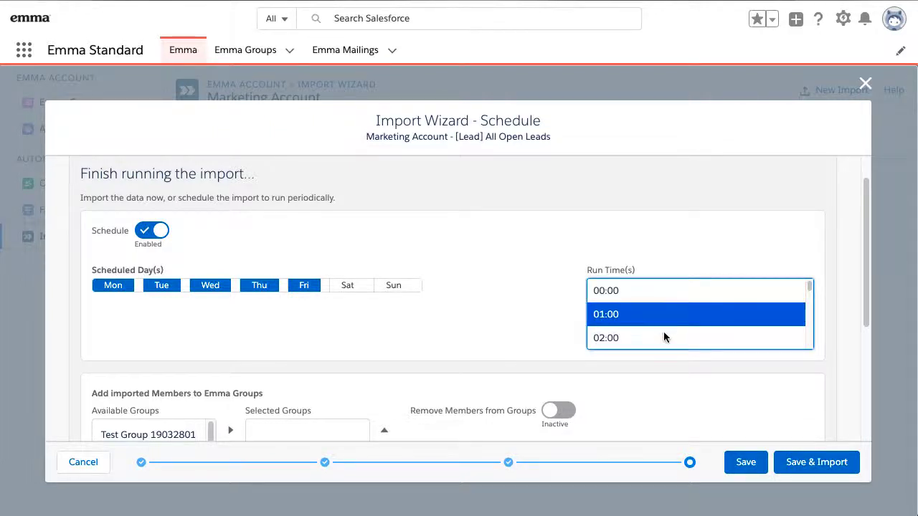
pyautogui.keyDown('shift'); pyautogui.click(663, 333); pyautogui.keyUp('shift')
pyautogui.click(658, 295)
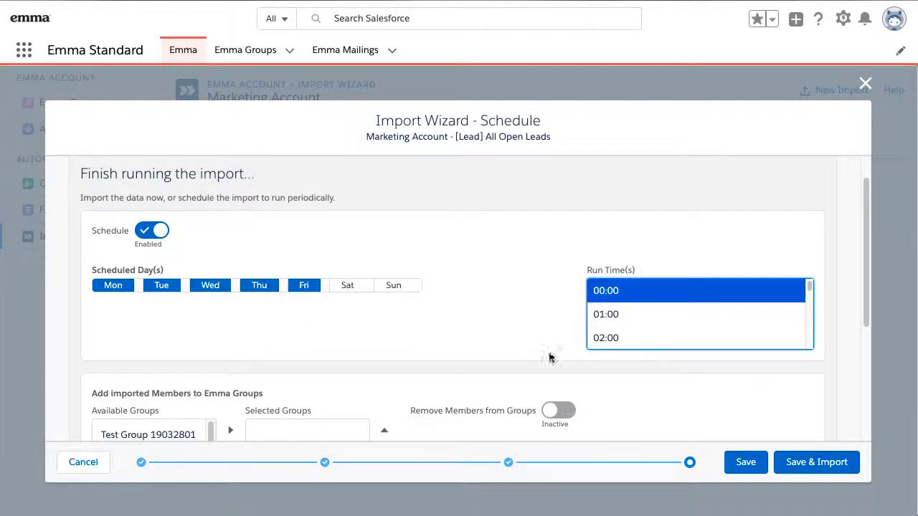
pyautogui.scroll(-1, 667, 396)
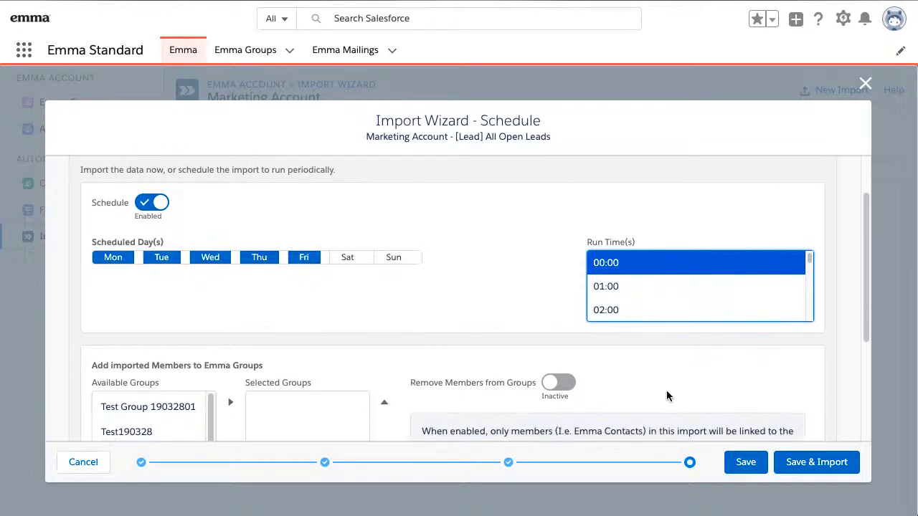
pyautogui.scroll(-3, 666, 393)
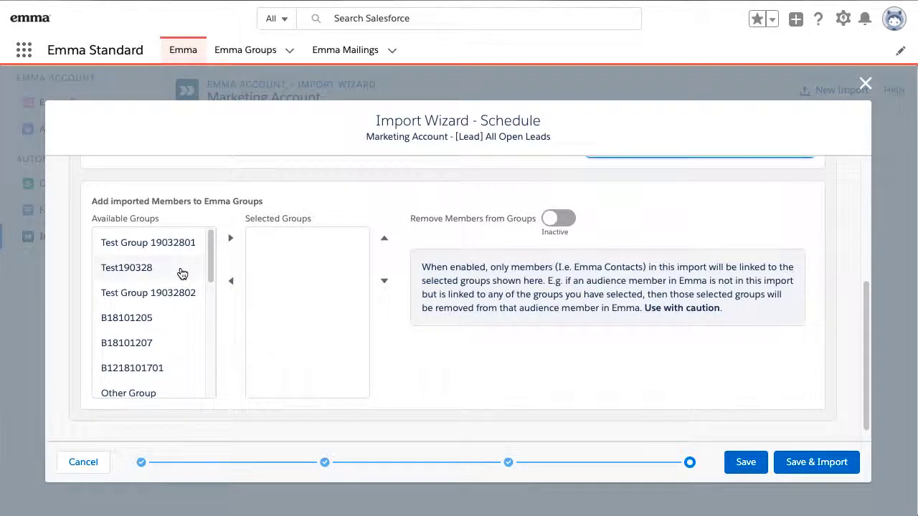
pyautogui.click(162, 314)
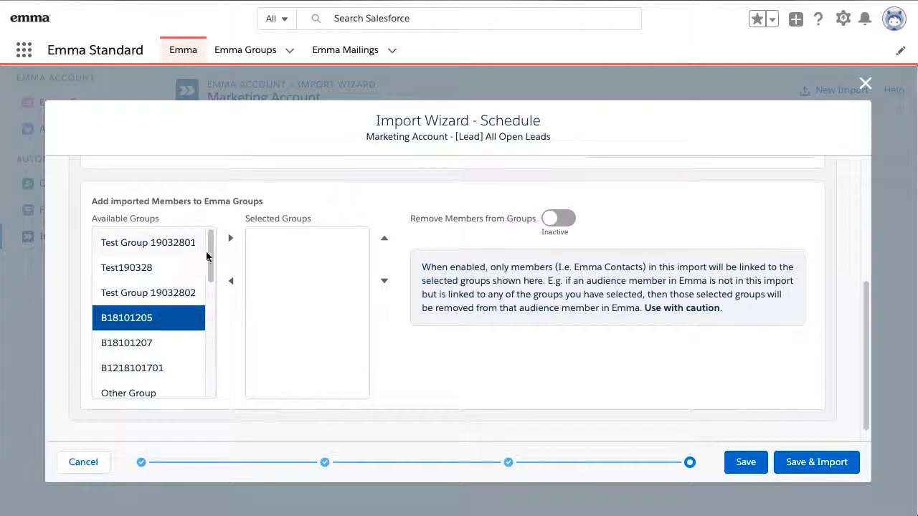
pyautogui.click(231, 240)
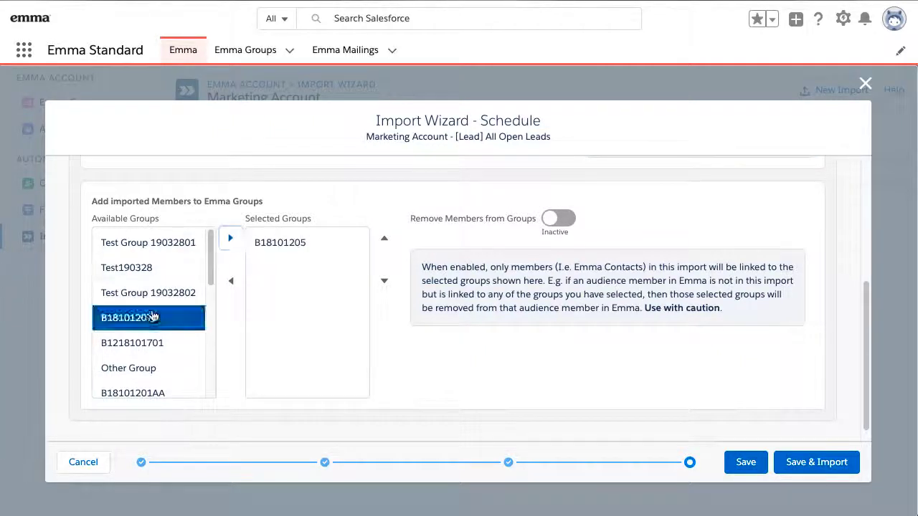
pyautogui.click(231, 238)
pyautogui.click(156, 317)
pyautogui.click(230, 239)
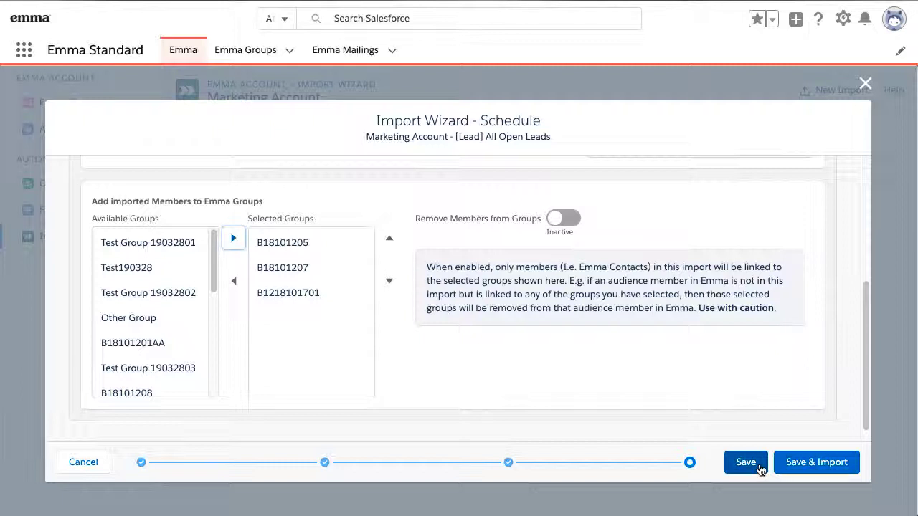
# Step: Save and immediately run the scheduled All Open Leads import, and review its import results for failures
pyautogui.click(819, 465)
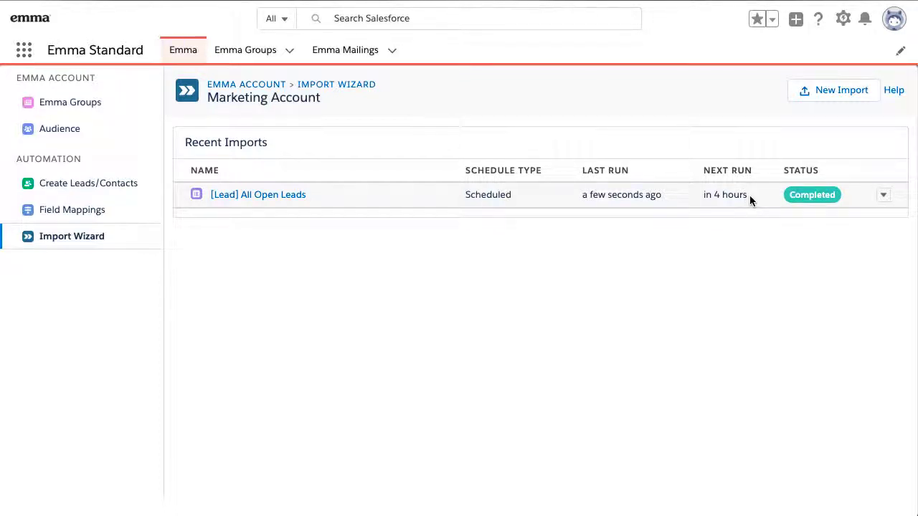
pyautogui.click(883, 196)
pyautogui.click(861, 221)
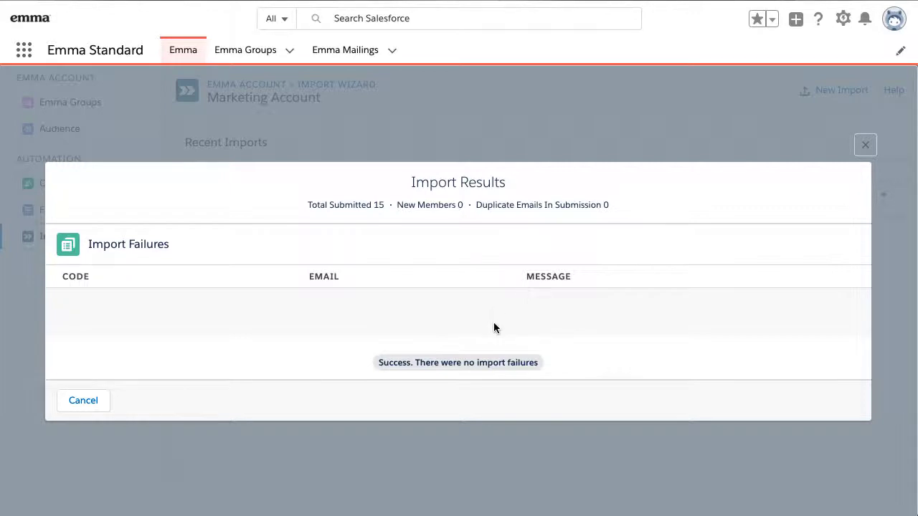
pyautogui.click(866, 146)
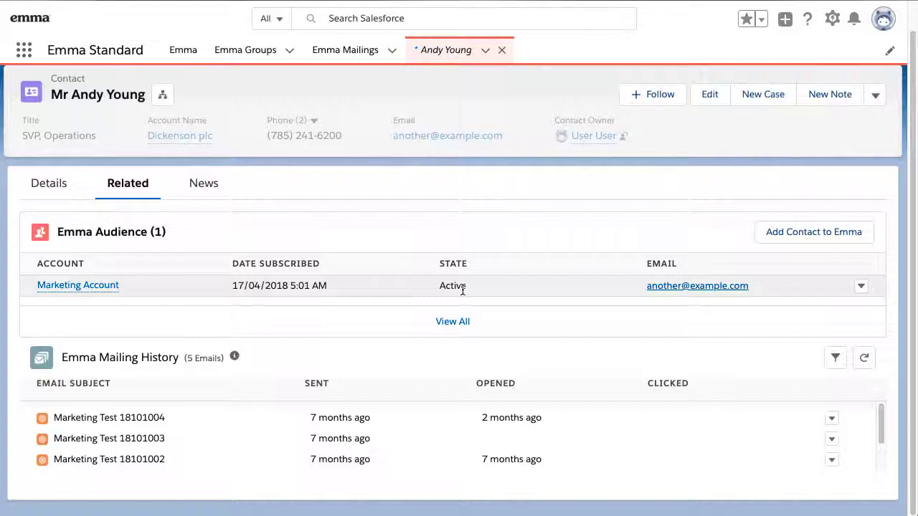
# Step: Check the contact's Emma subscription state and mailing history, including the Agency Email Test template and exact opened time
pyautogui.moveTo(467, 287); pyautogui.dragTo(439, 288)
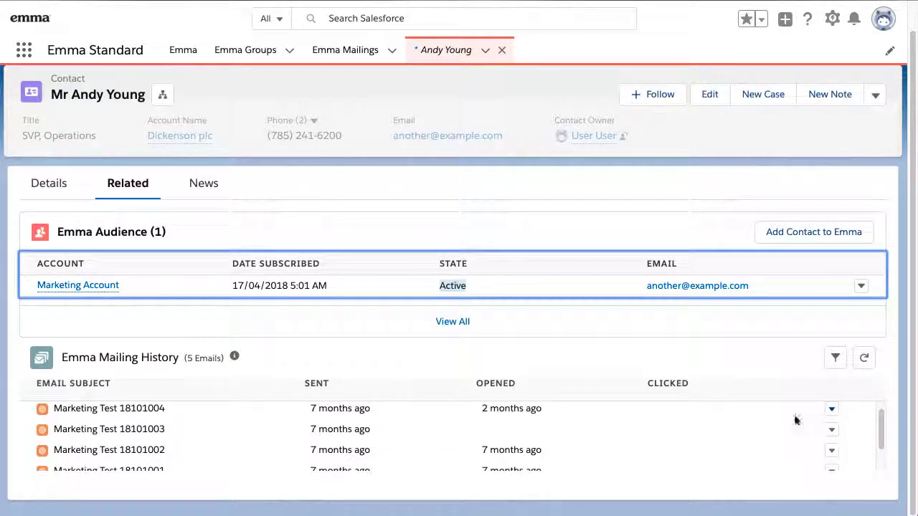
pyautogui.scroll(-1, 810, 430)
pyautogui.click(832, 463)
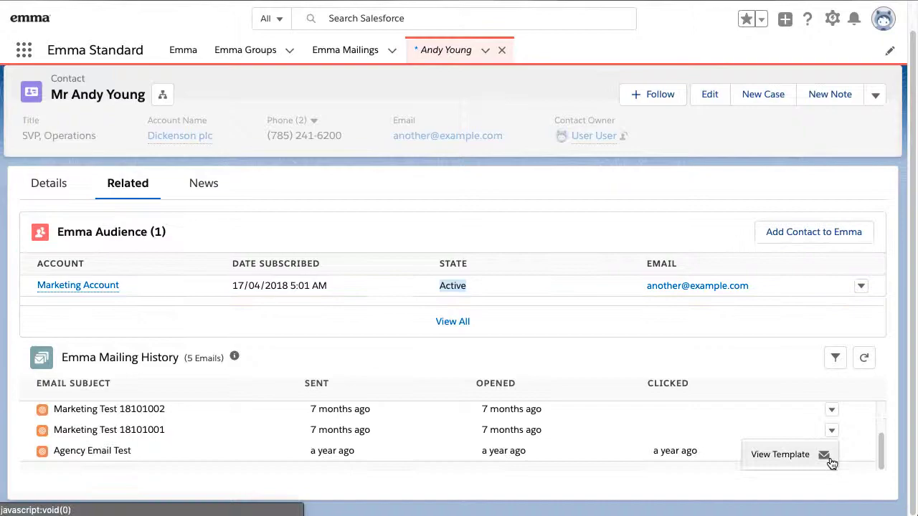
pyautogui.click(790, 455)
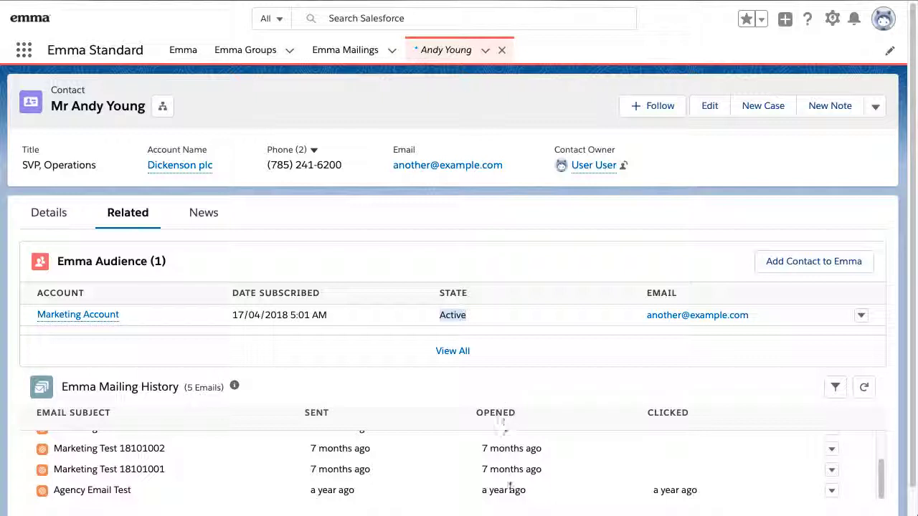
pyautogui.moveTo(506, 489)
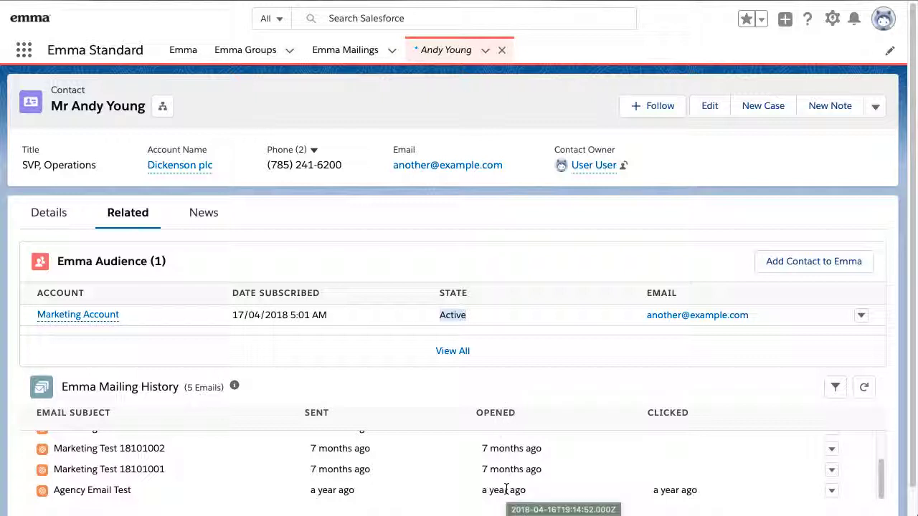